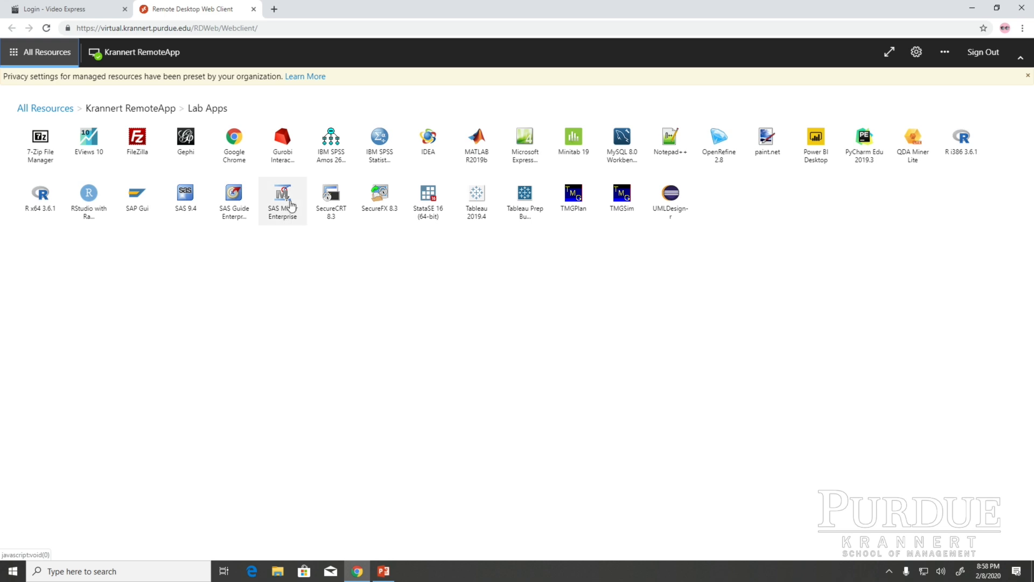
Step: Launch SAS Enterprise Miner from the lab apps and open the existing Start project in the MGMT571 folder
{"action": "left_click", "coordinate": [286, 208]}
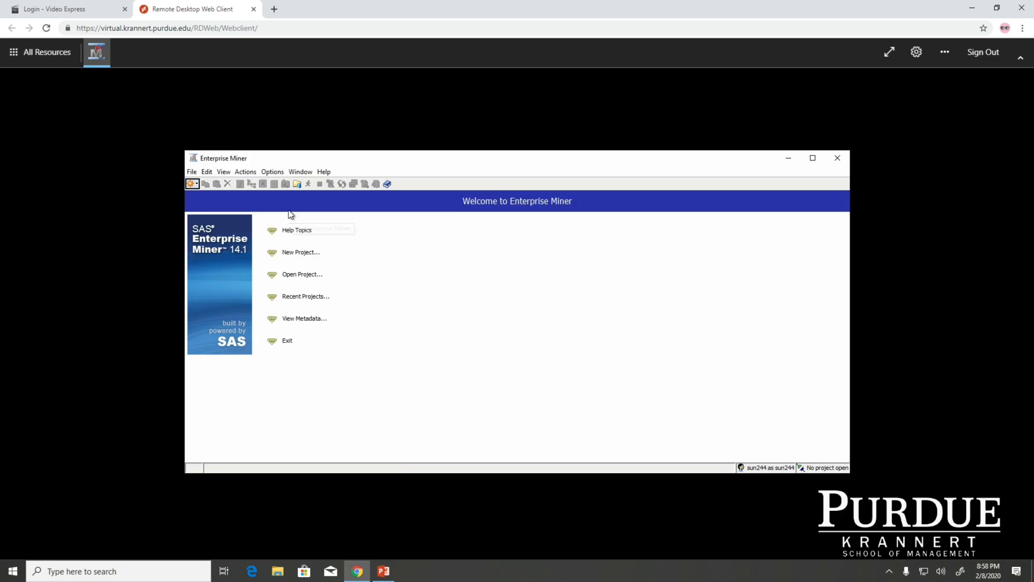
{"action": "left_click", "coordinate": [301, 276]}
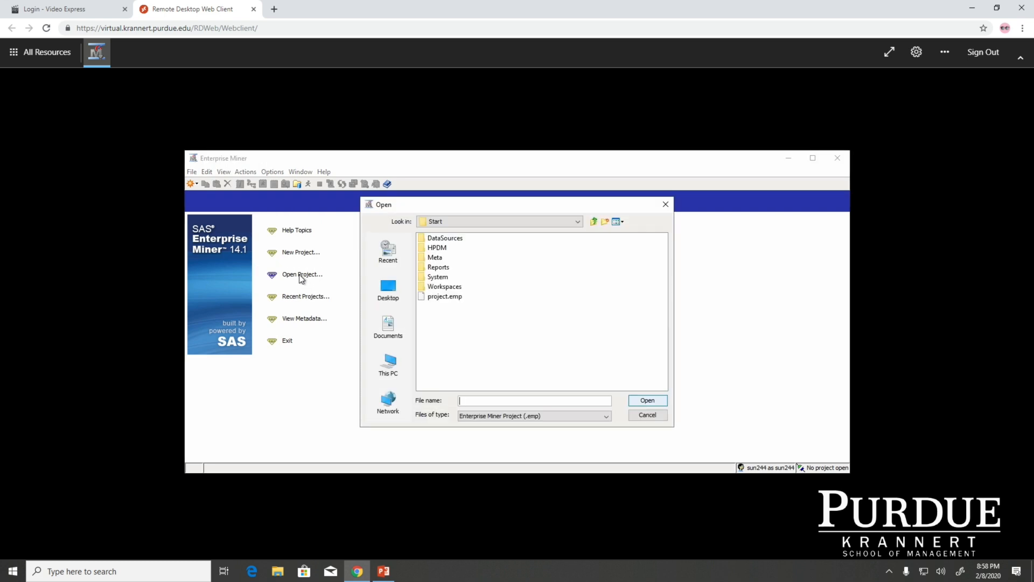
{"action": "left_click", "coordinate": [388, 363]}
{"action": "double_click", "coordinate": [462, 326]}
{"action": "double_click", "coordinate": [508, 345]}
{"action": "left_click", "coordinate": [434, 248]}
{"action": "left_click", "coordinate": [647, 401]}
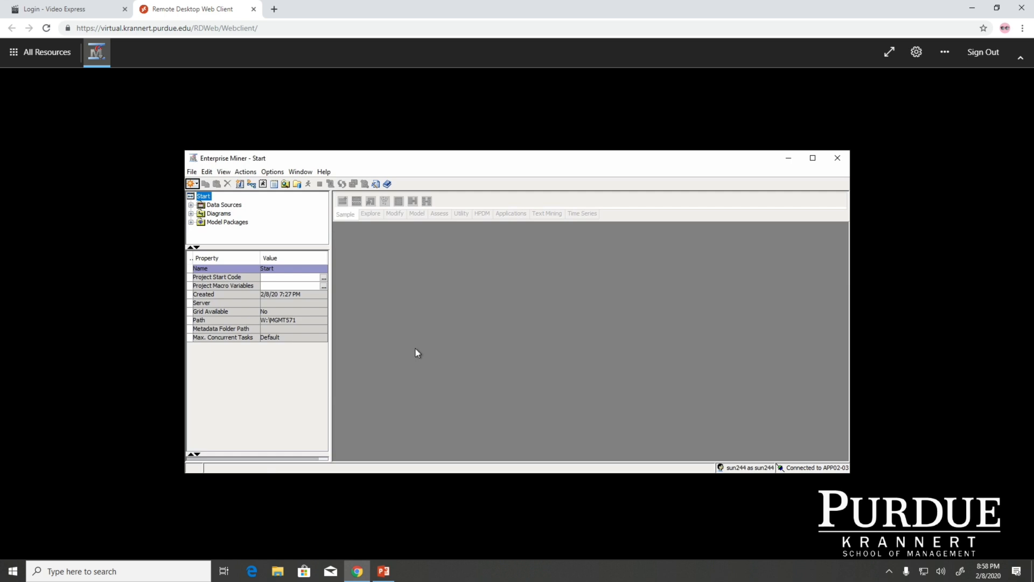
Step: Open the HMEQ analysis diagram and view the properties of its HMEQ and File Import nodes
{"action": "left_click", "coordinate": [191, 214]}
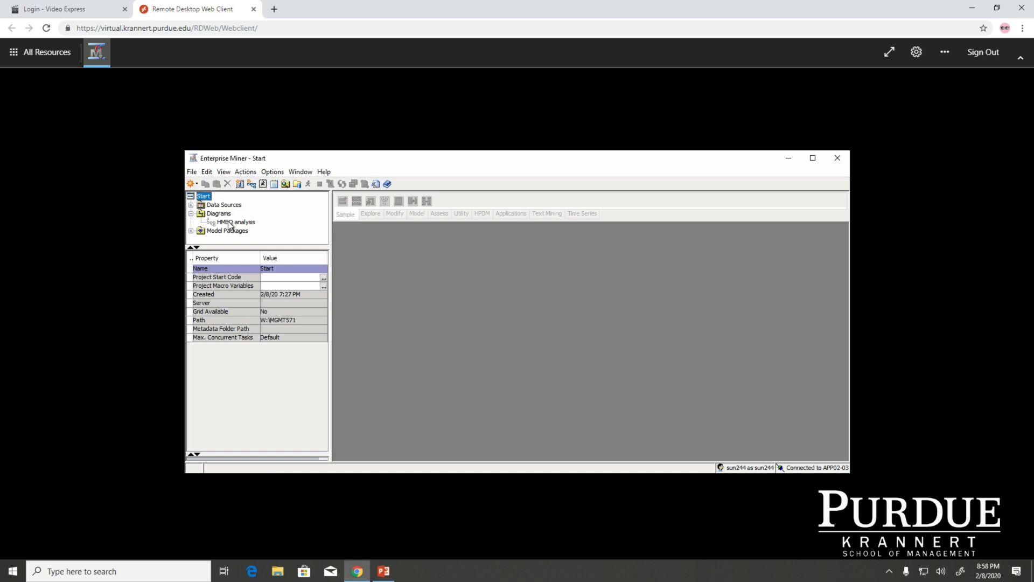
{"action": "left_click", "coordinate": [229, 223]}
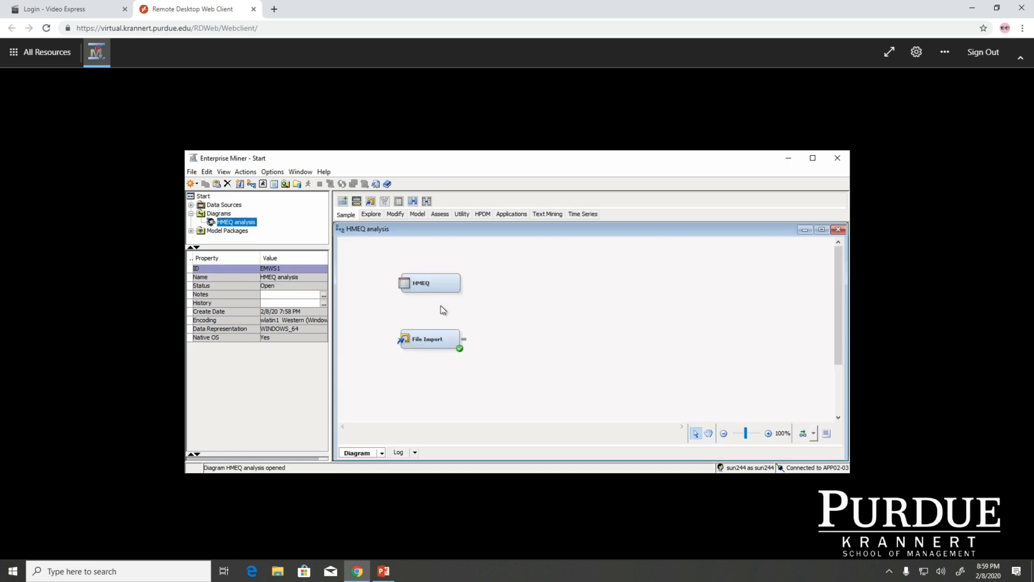
{"action": "left_click", "coordinate": [443, 286]}
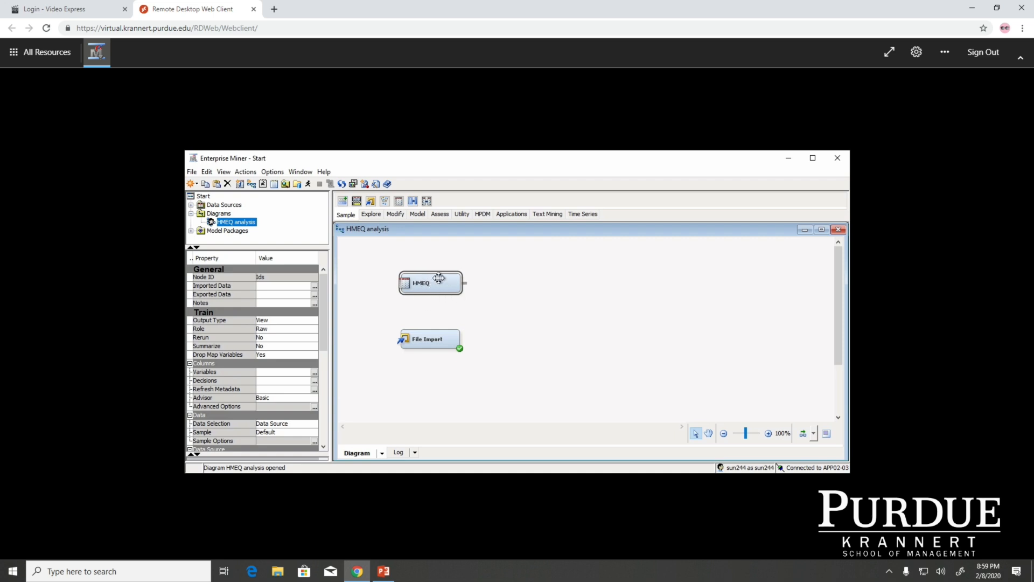
{"action": "left_click", "coordinate": [428, 338]}
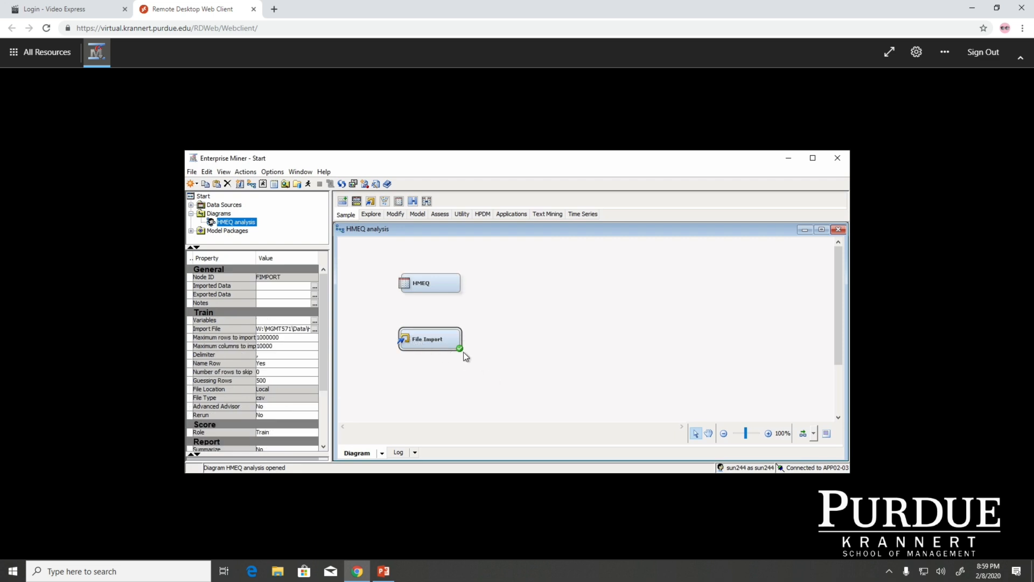
{"action": "left_click", "coordinate": [450, 281]}
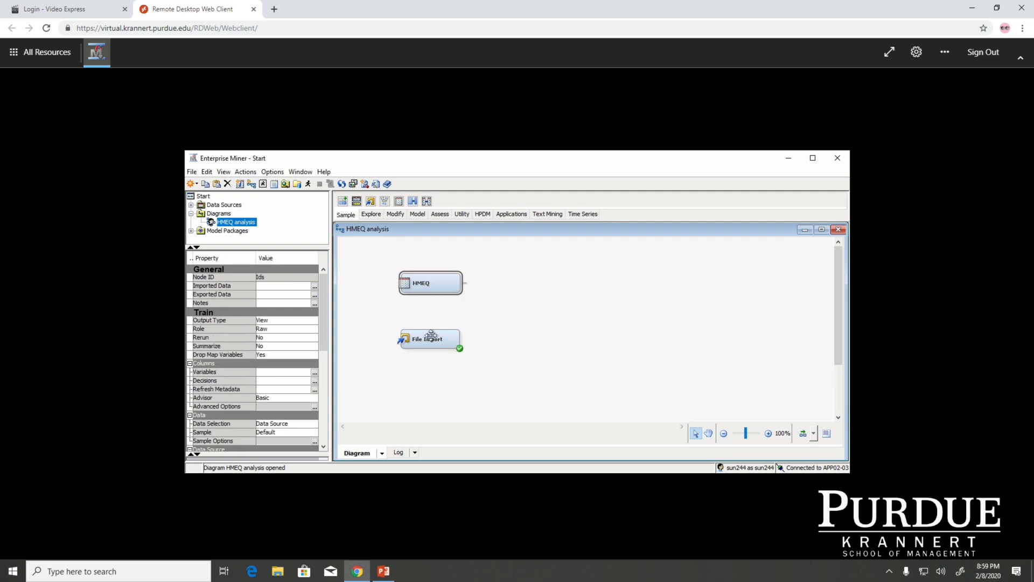
Step: Examine the roles and levels of BAD, JOB and REASON in the File Import node's variables
{"action": "left_click", "coordinate": [429, 338]}
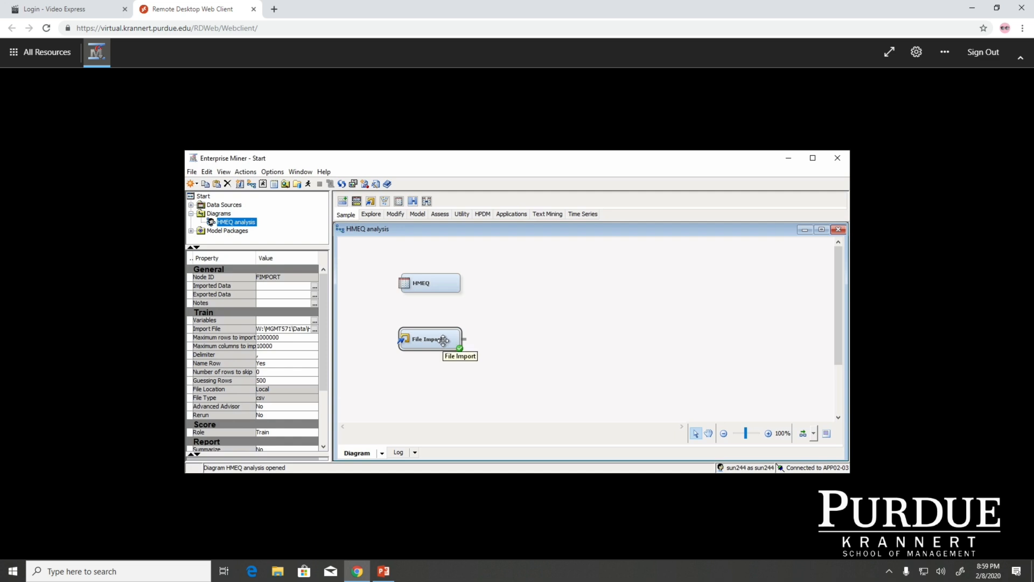
{"action": "left_click", "coordinate": [313, 319]}
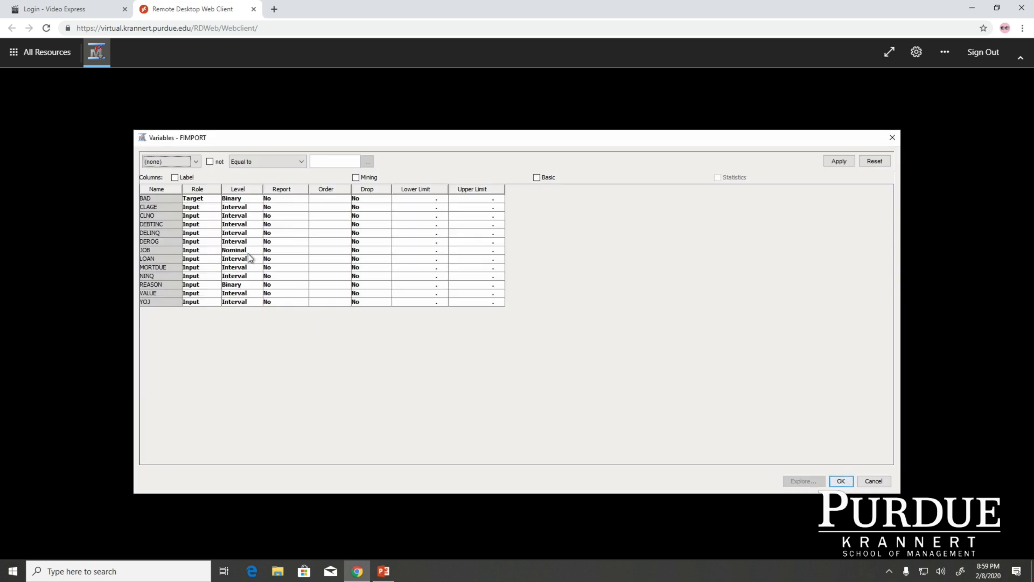
{"action": "left_click", "coordinate": [154, 197]}
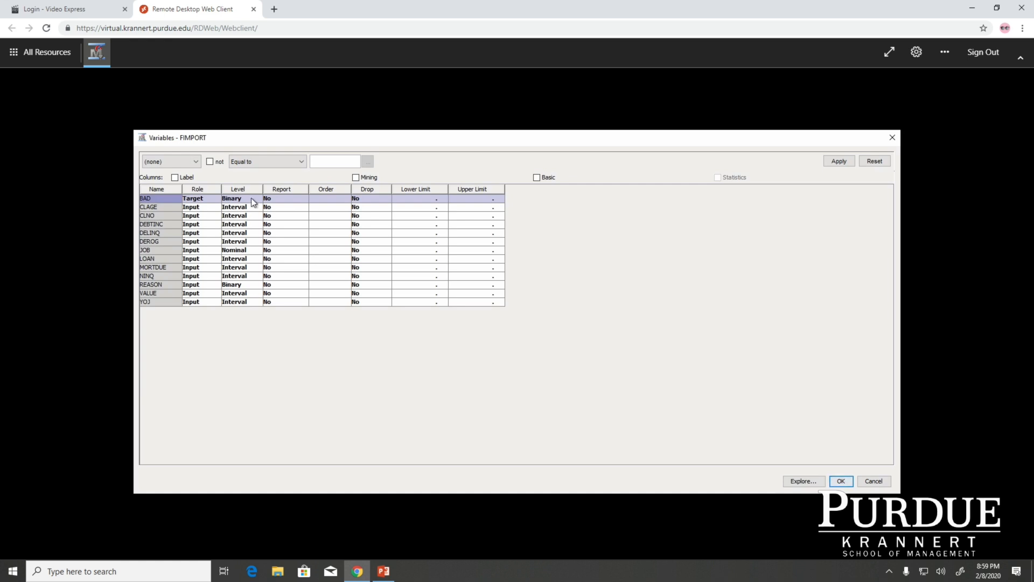
{"action": "left_click", "coordinate": [148, 249]}
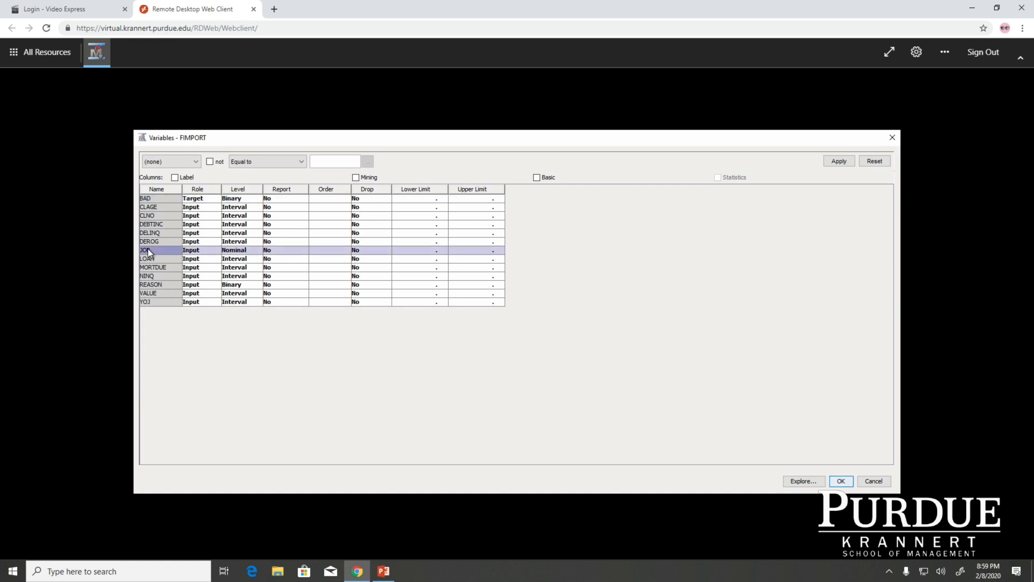
{"action": "left_click", "coordinate": [153, 284]}
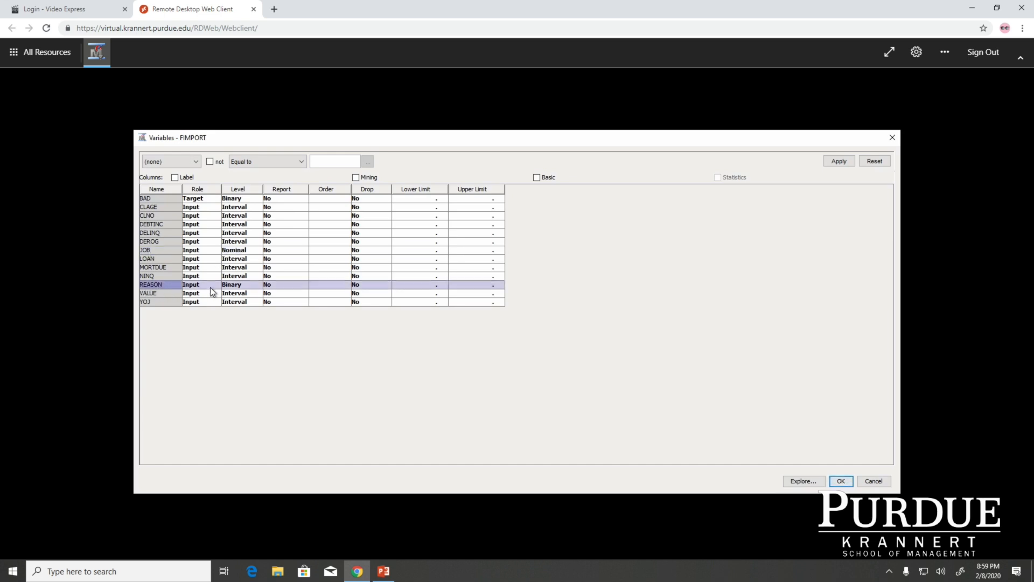
{"action": "left_click", "coordinate": [842, 481]}
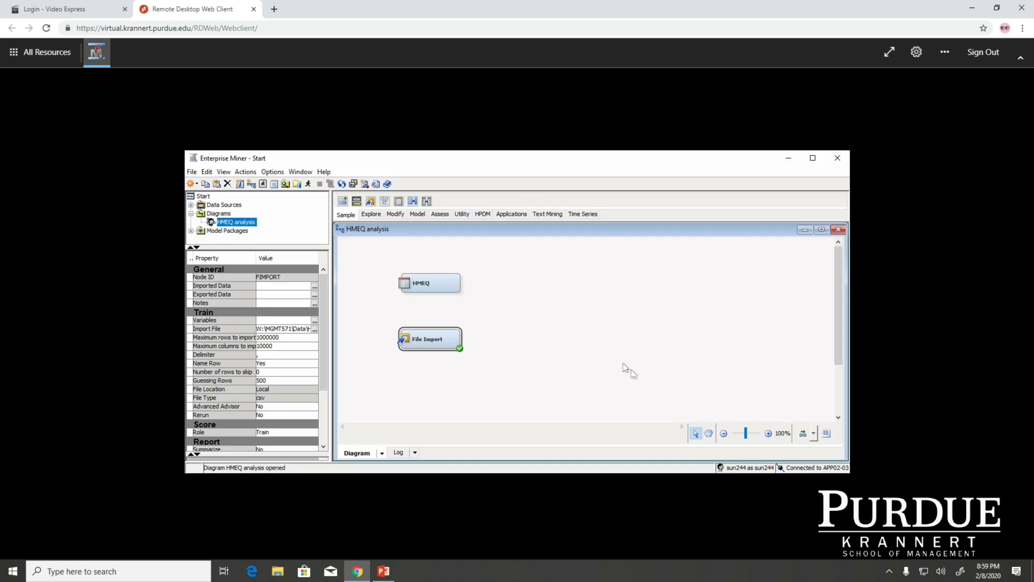
Step: Explore the File Import node's imported DATA table and widen the Percent Missing column in its sample statistics
{"action": "left_click", "coordinate": [623, 364]}
{"action": "left_click", "coordinate": [425, 337]}
{"action": "left_click", "coordinate": [314, 288]}
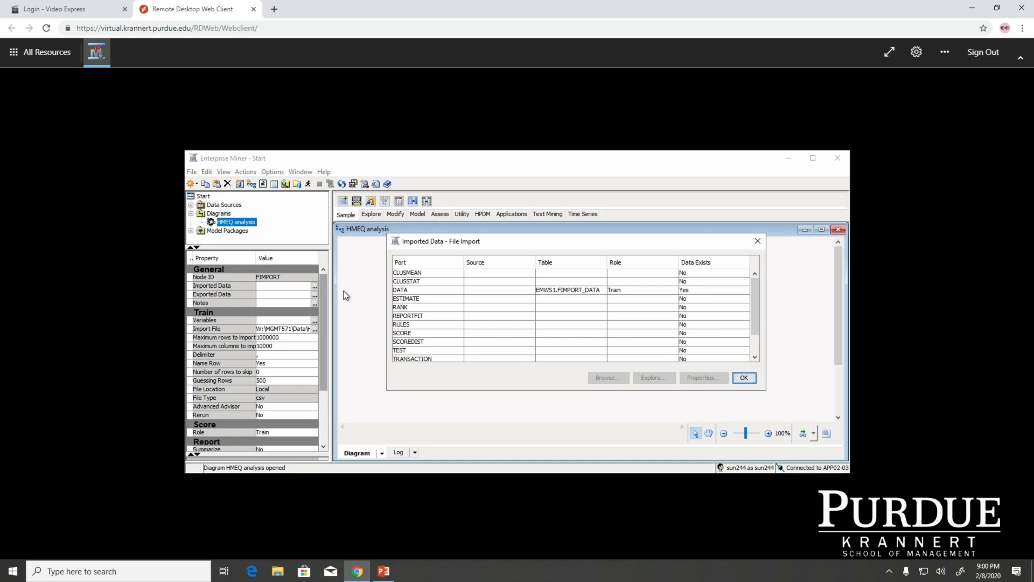
{"action": "left_click", "coordinate": [414, 291]}
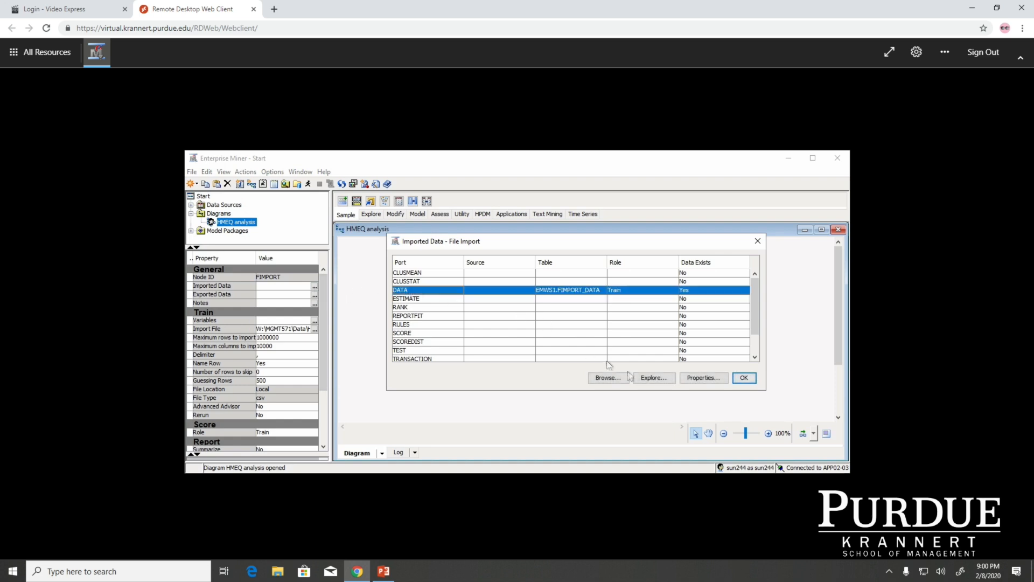
{"action": "left_click", "coordinate": [658, 377]}
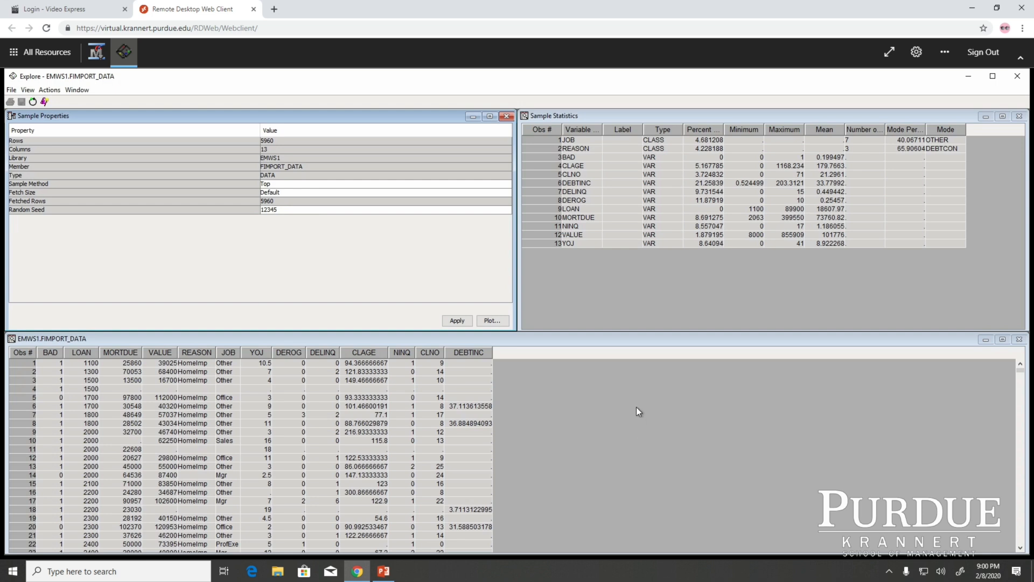
{"action": "left_click", "coordinate": [732, 130]}
{"action": "left_click_drag", "start_coordinate": [728, 130], "coordinate": [788, 128]}
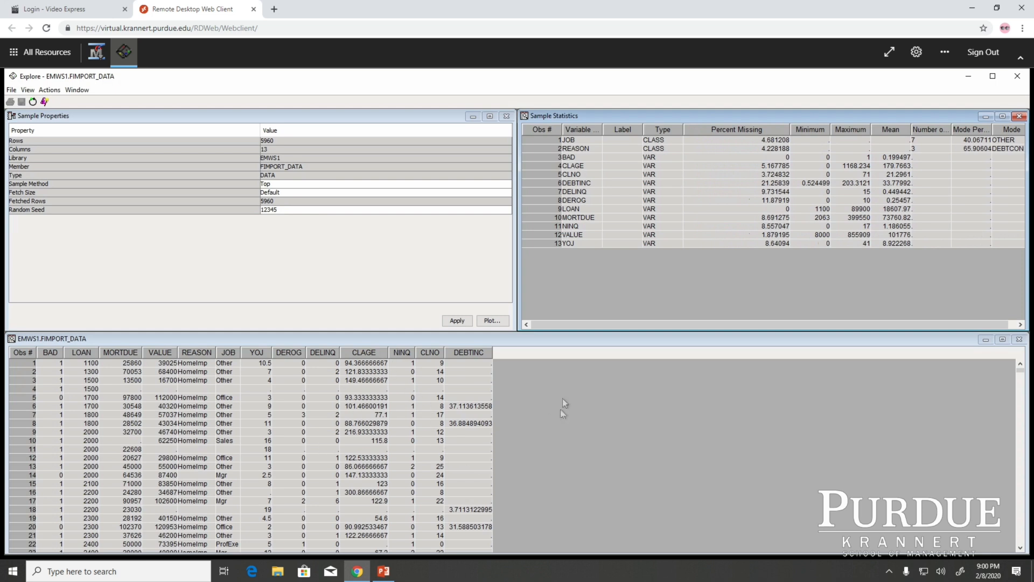
{"action": "left_click", "coordinate": [1024, 80]}
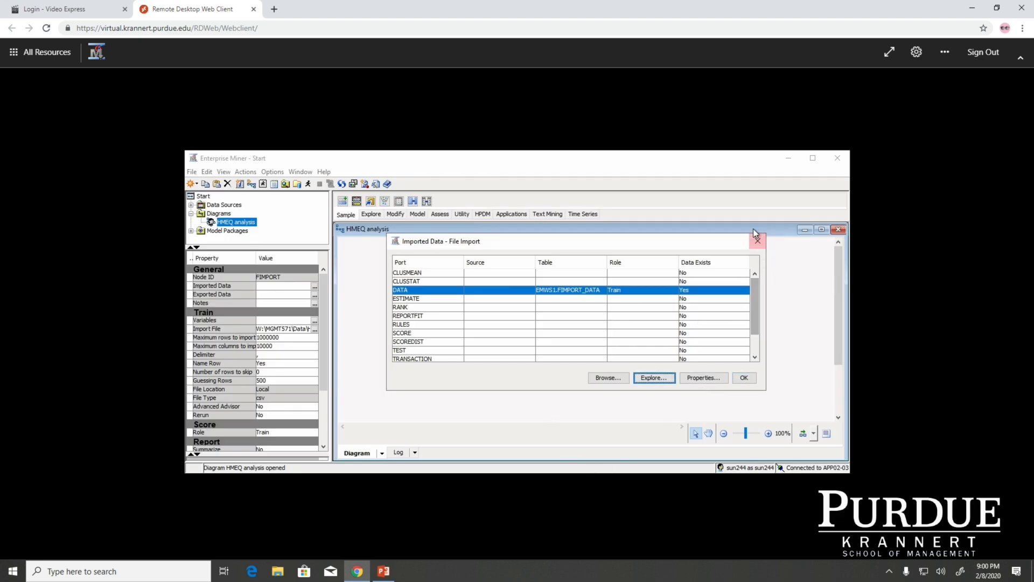
{"action": "left_click", "coordinate": [758, 243]}
Step: Add a StatExplore node to the diagram beside File Import and connect File Import to it
{"action": "left_click", "coordinate": [548, 330]}
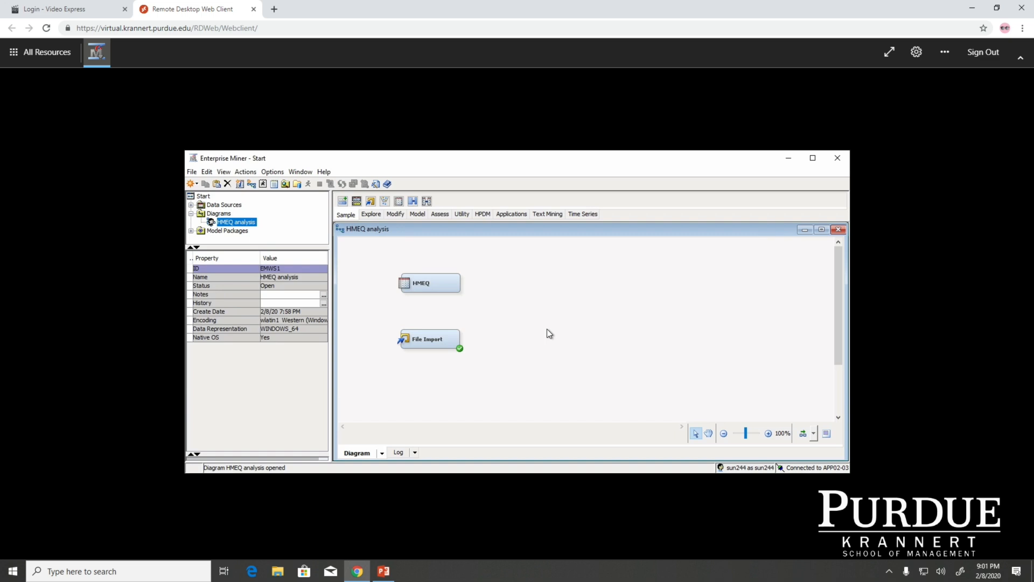
{"action": "right_click", "coordinate": [548, 334]}
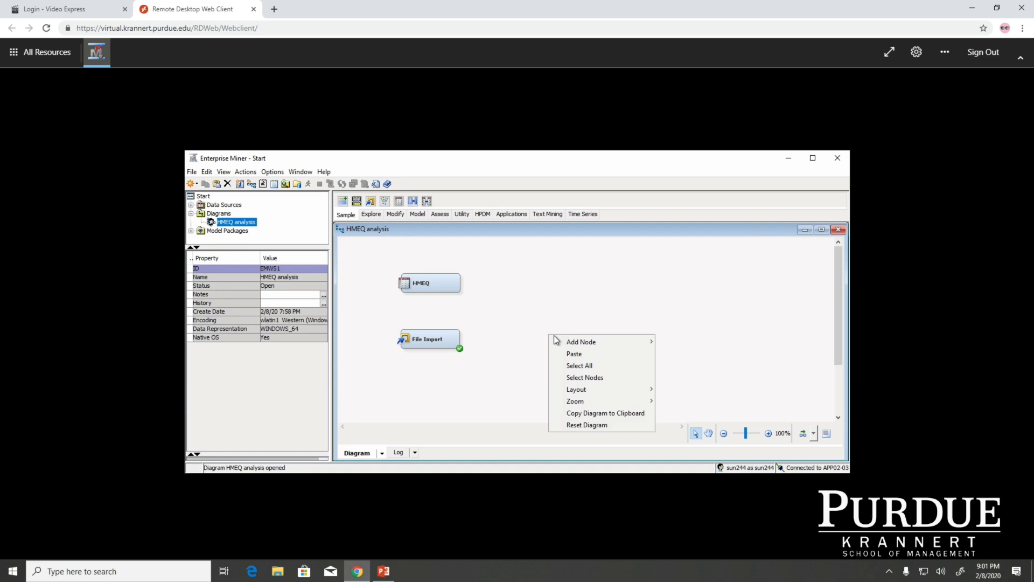
{"action": "mouse_move", "coordinate": [580, 342]}
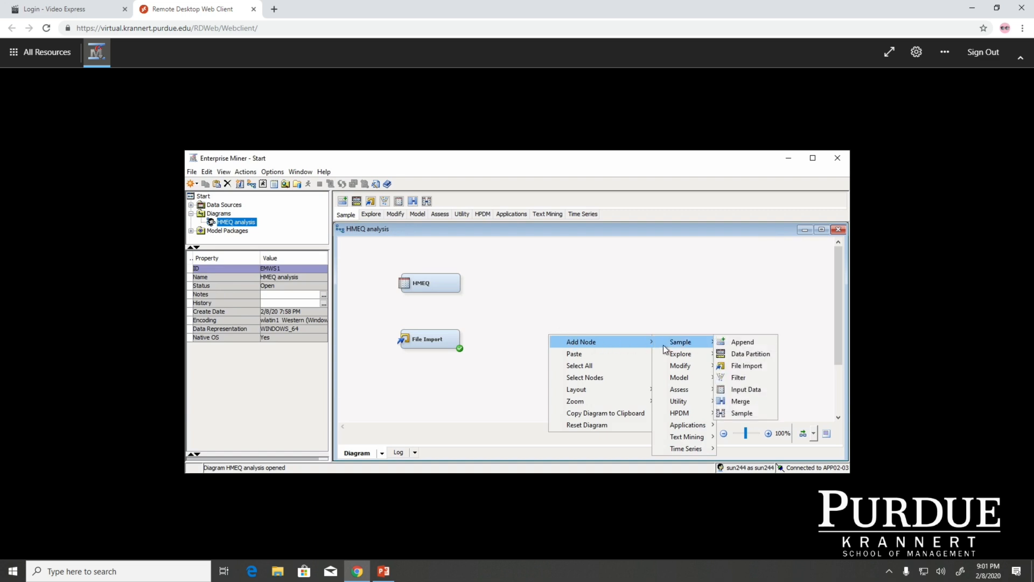
{"action": "mouse_move", "coordinate": [669, 354]}
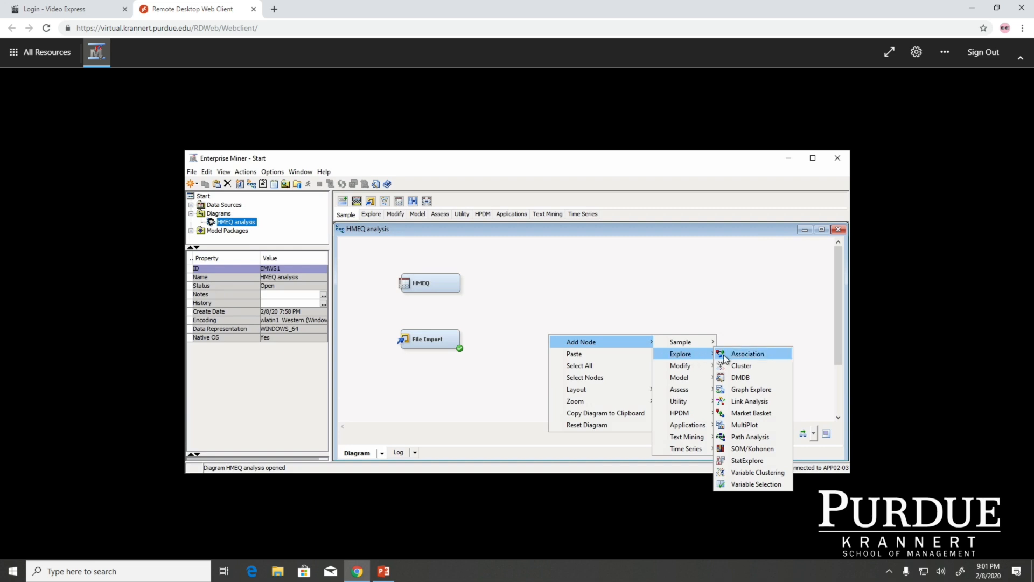
{"action": "left_click", "coordinate": [742, 461]}
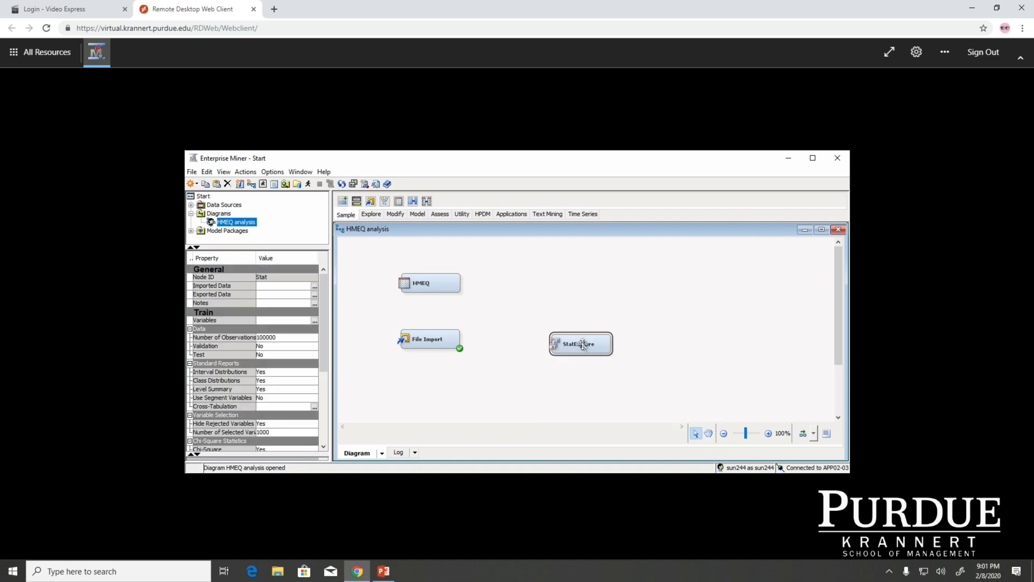
{"action": "left_click_drag", "start_coordinate": [584, 343], "coordinate": [546, 339]}
{"action": "left_click", "coordinate": [455, 340]}
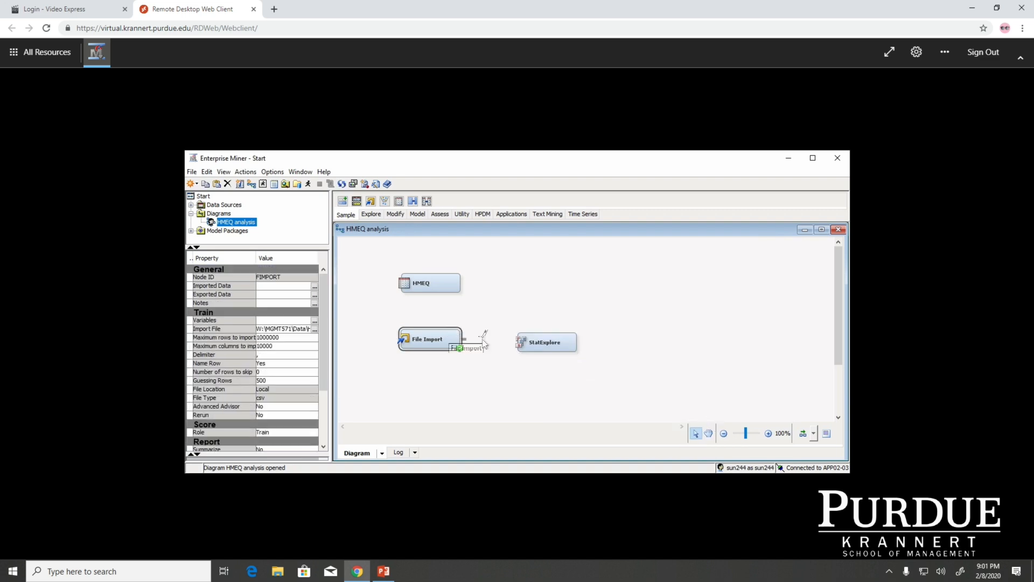
{"action": "left_click_drag", "start_coordinate": [464, 338], "coordinate": [573, 341]}
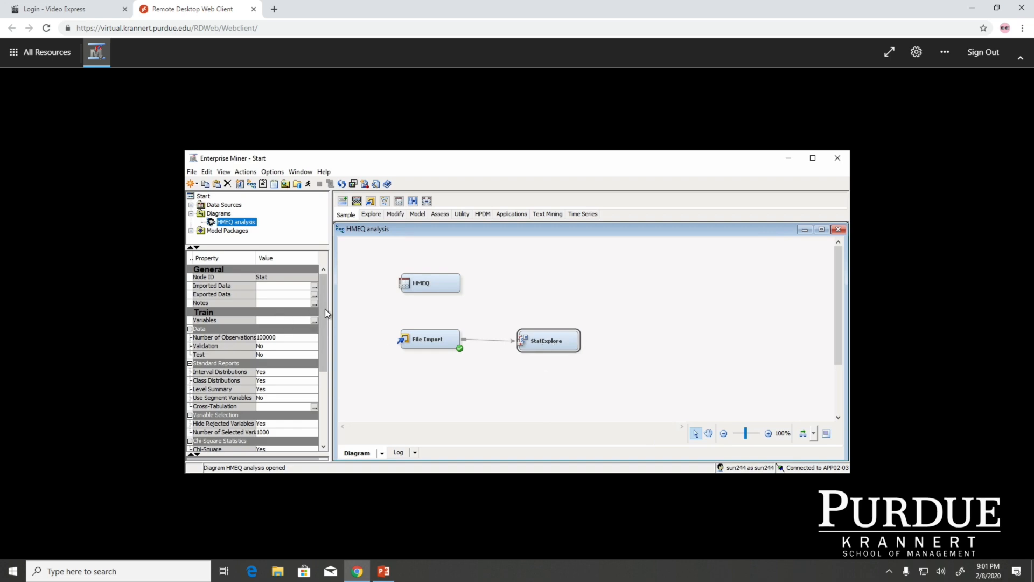
Step: Set Interval Variables to Yes in the StatExplore node's chi-square statistics
{"action": "mouse_move", "coordinate": [325, 310]}
{"action": "left_mouse_down"}
{"action": "mouse_move", "coordinate": [323, 332]}
{"action": "mouse_move", "coordinate": [324, 306]}
{"action": "left_mouse_up"}
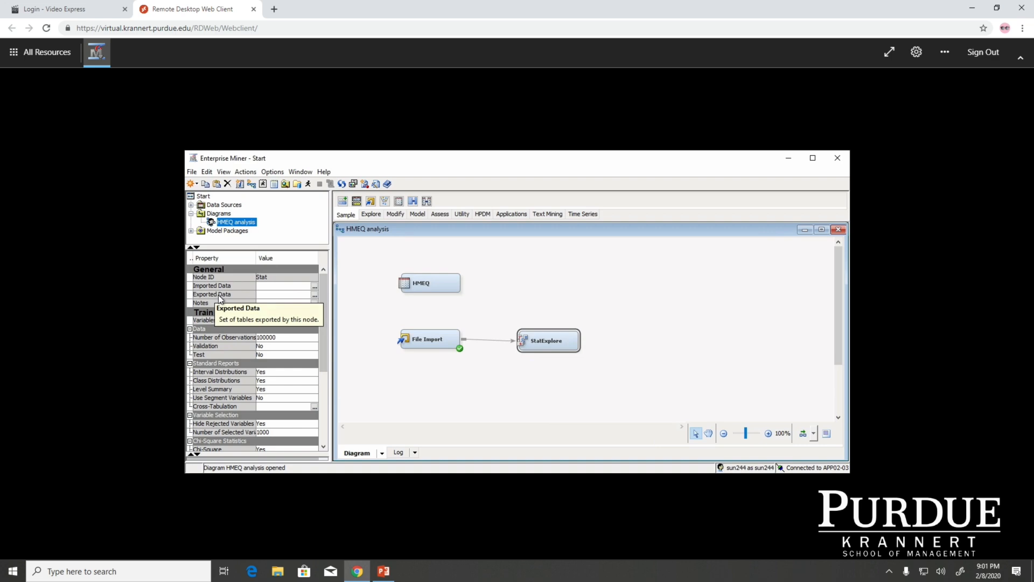
{"action": "left_click_drag", "start_coordinate": [324, 348], "coordinate": [325, 392]}
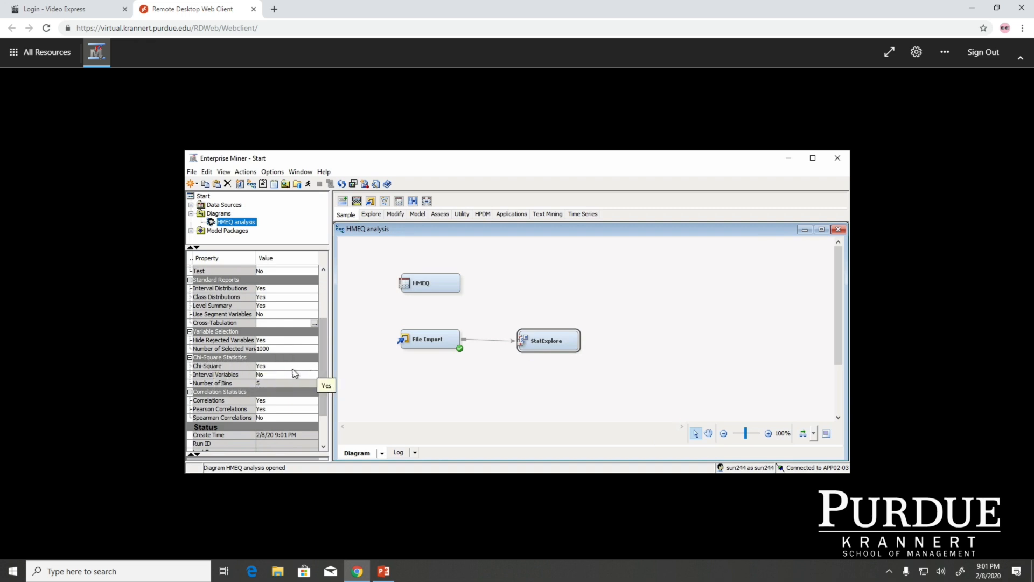
{"action": "left_click", "coordinate": [263, 379]}
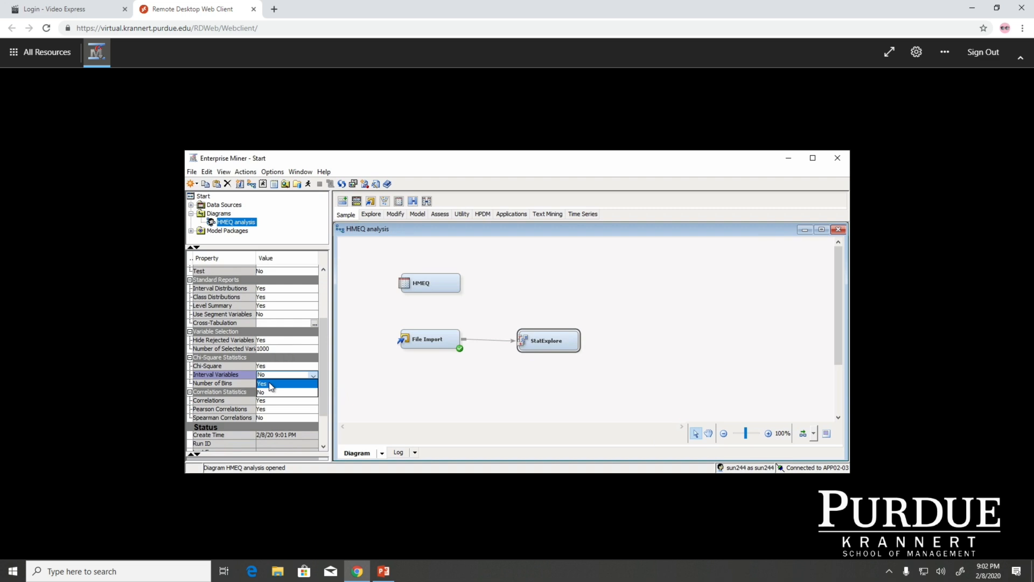
{"action": "left_click", "coordinate": [270, 384]}
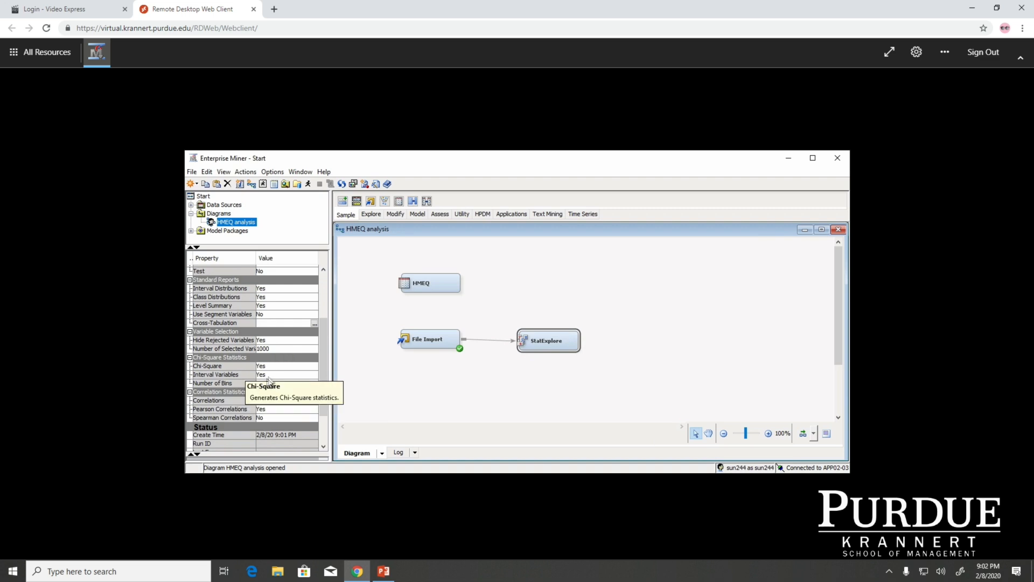
Step: Run the path through the StatExplore node and open its results
{"action": "right_click", "coordinate": [552, 337]}
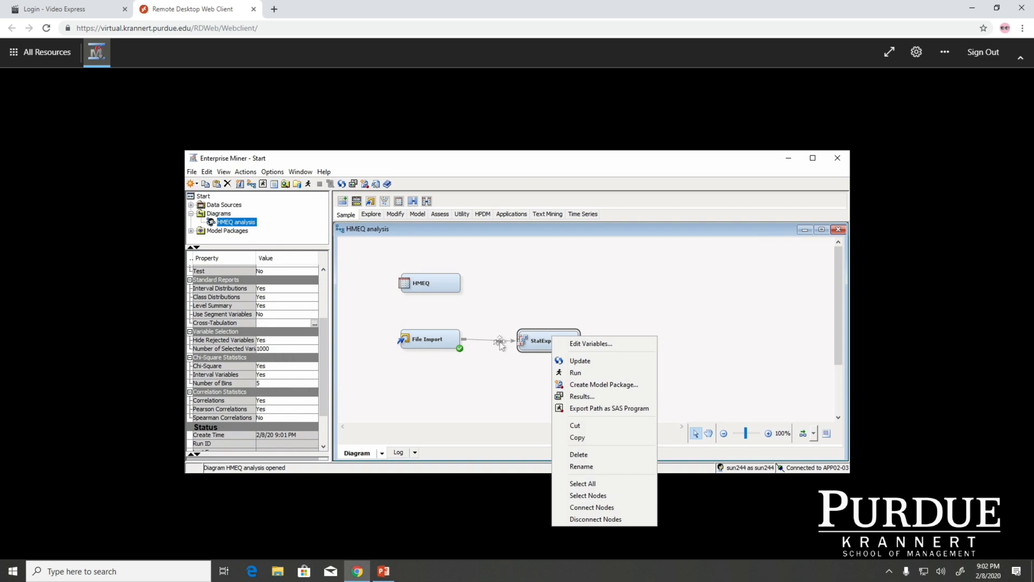
{"action": "left_click", "coordinate": [577, 374]}
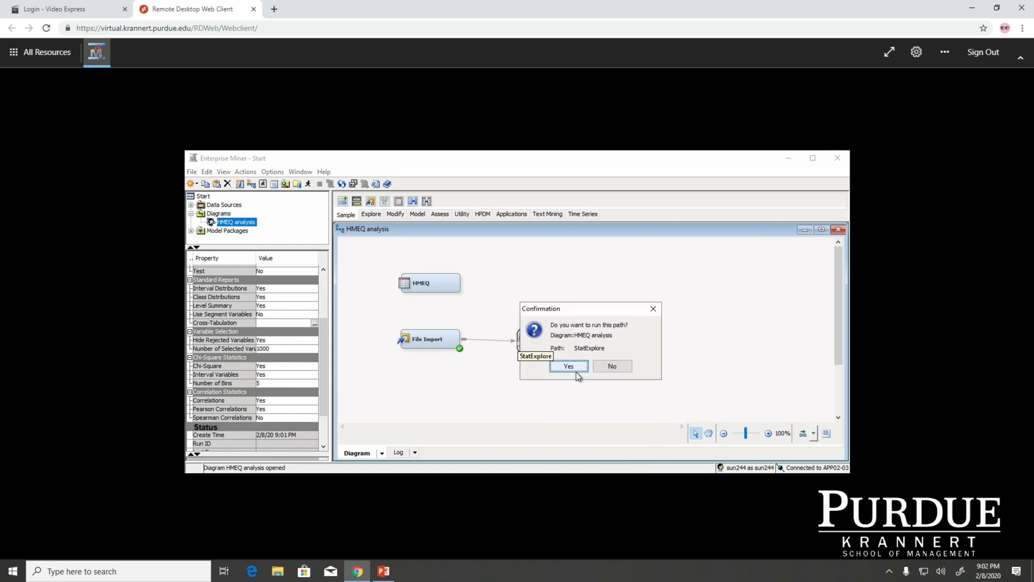
{"action": "left_click", "coordinate": [579, 368]}
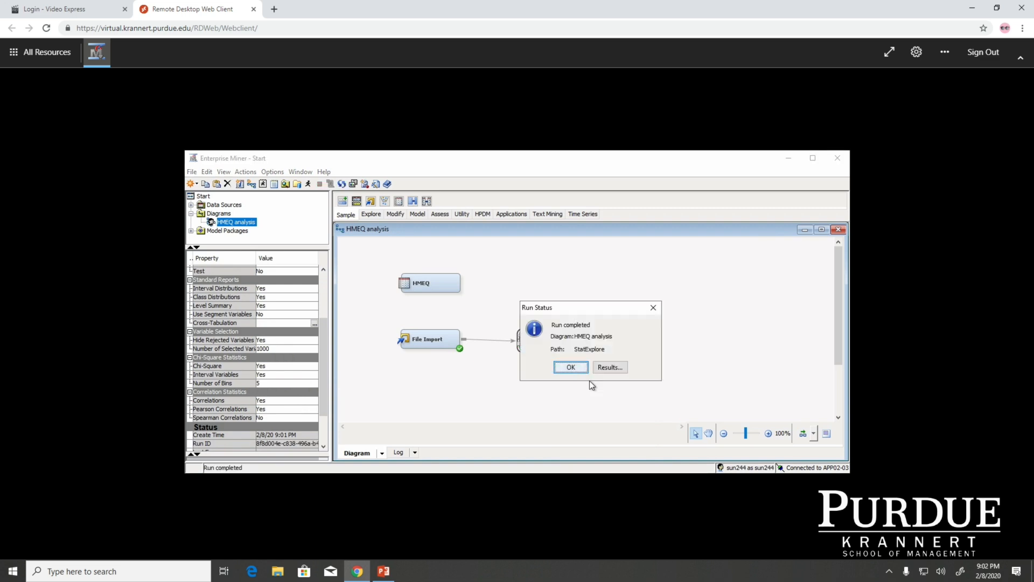
{"action": "left_click", "coordinate": [621, 371]}
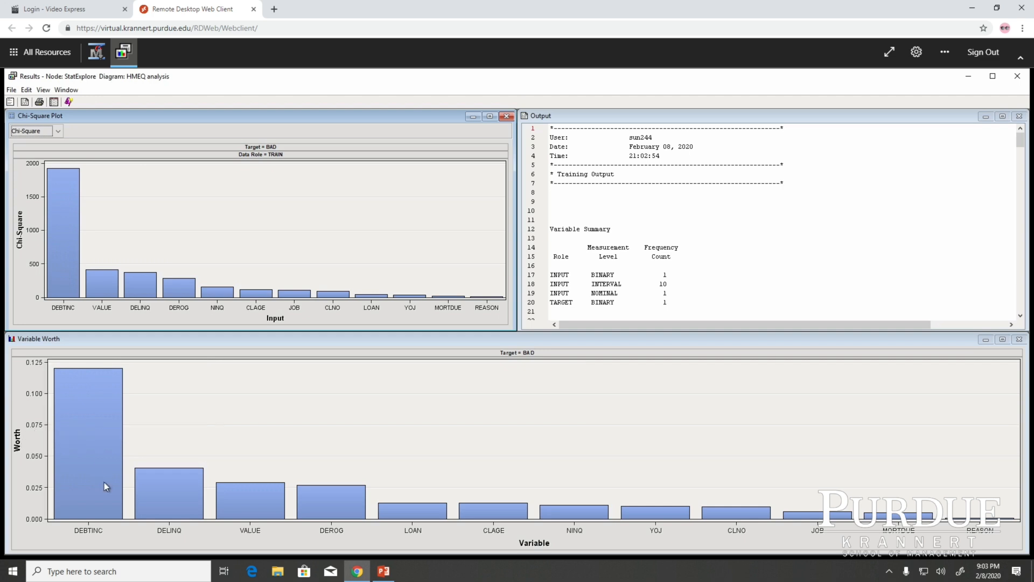
Step: Show the data table behind the Chi-Square Plot and enlarge its window to reveal all columns
{"action": "mouse_move", "coordinate": [110, 55]}
{"action": "left_click", "coordinate": [43, 91]}
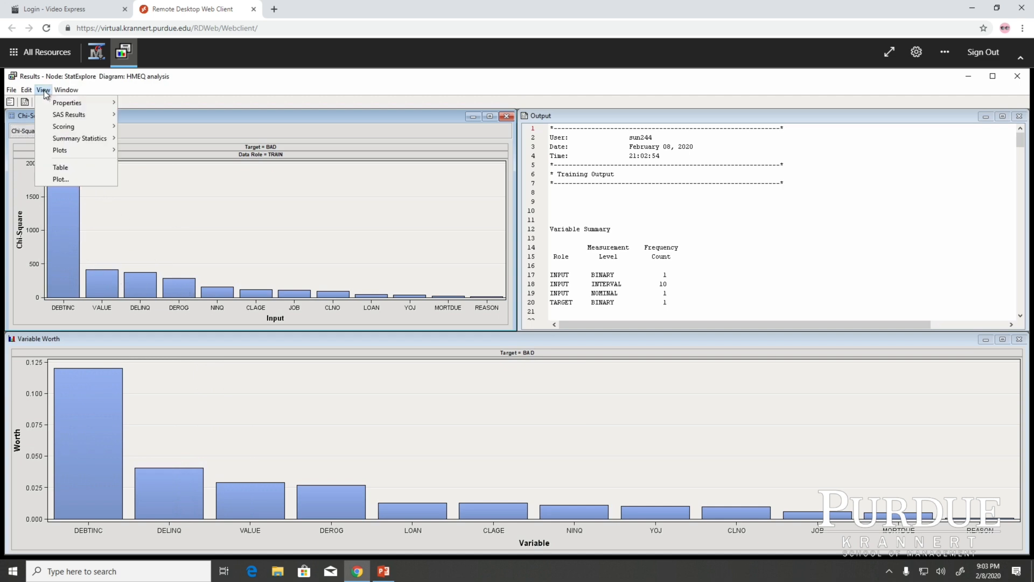
{"action": "left_click", "coordinate": [60, 168]}
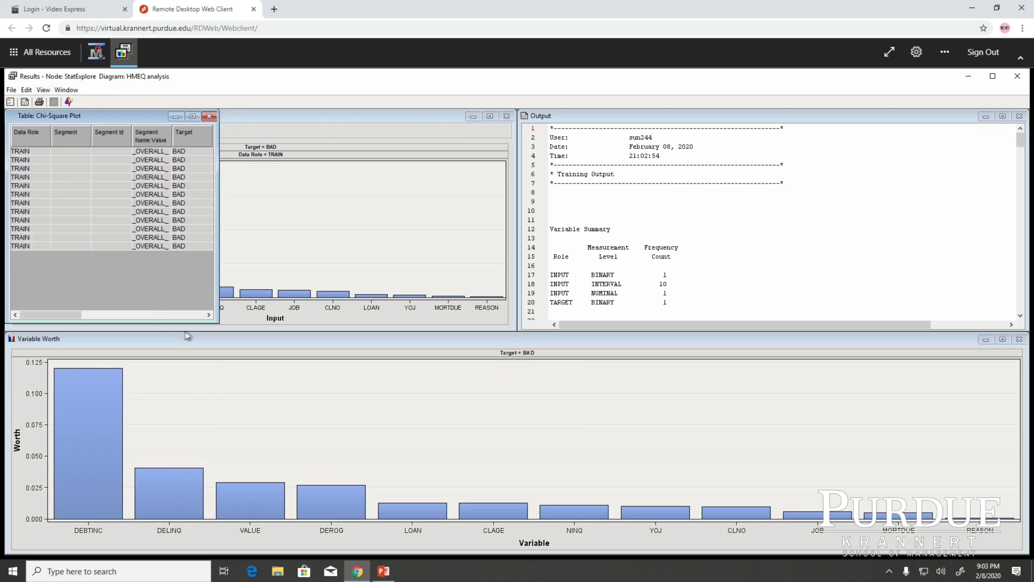
{"action": "left_click_drag", "start_coordinate": [224, 326], "coordinate": [664, 364]}
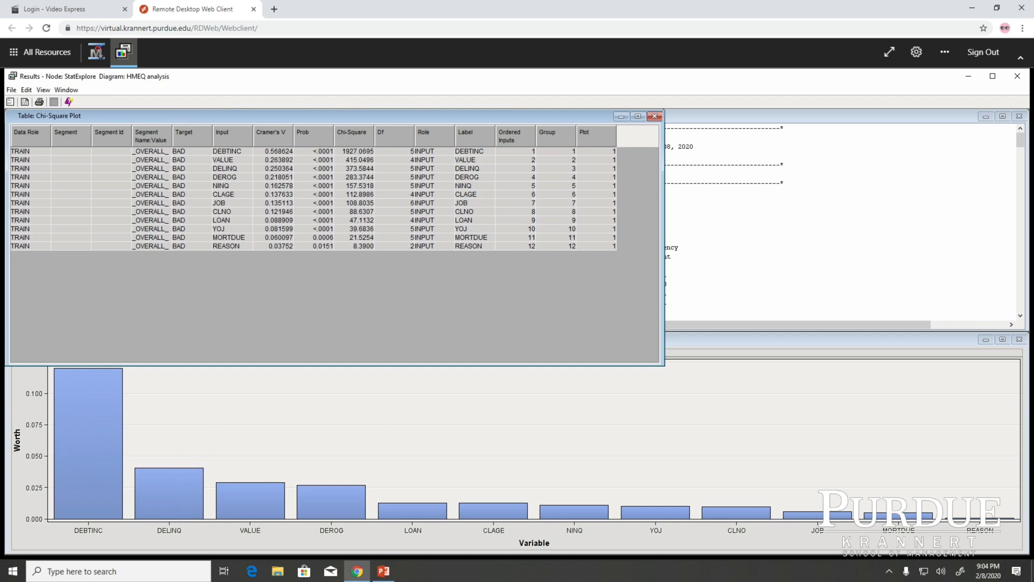
Step: Switch to the Slides_Unit1 presentation in PowerPoint and show the Chi-square Value slide
{"action": "left_click", "coordinate": [385, 572]}
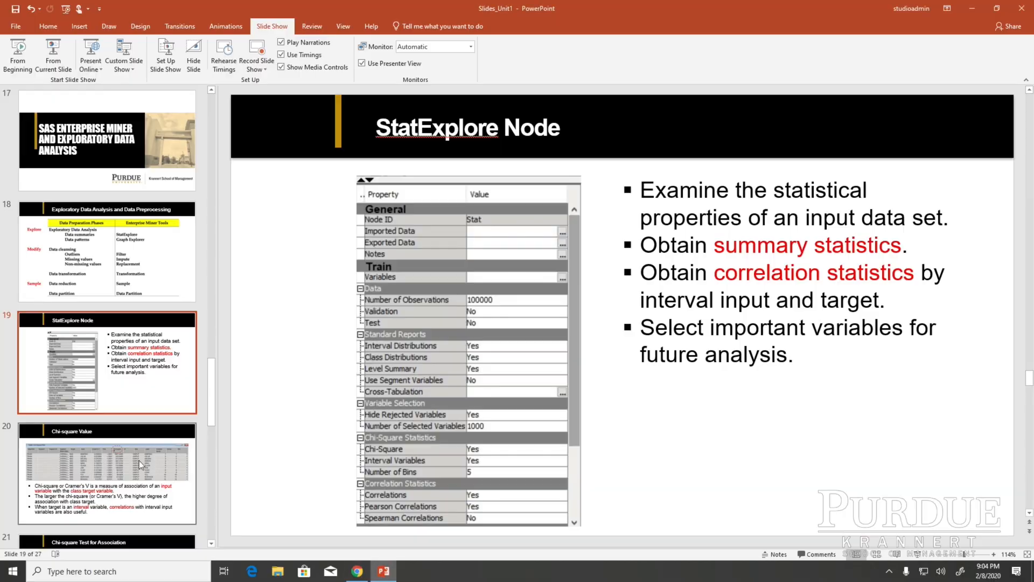
{"action": "left_click", "coordinate": [137, 460]}
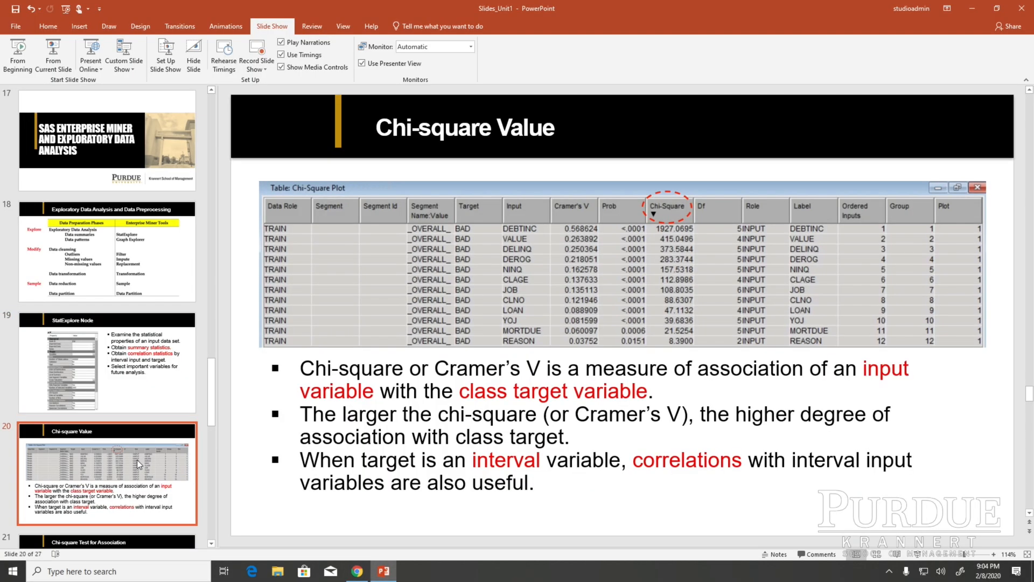